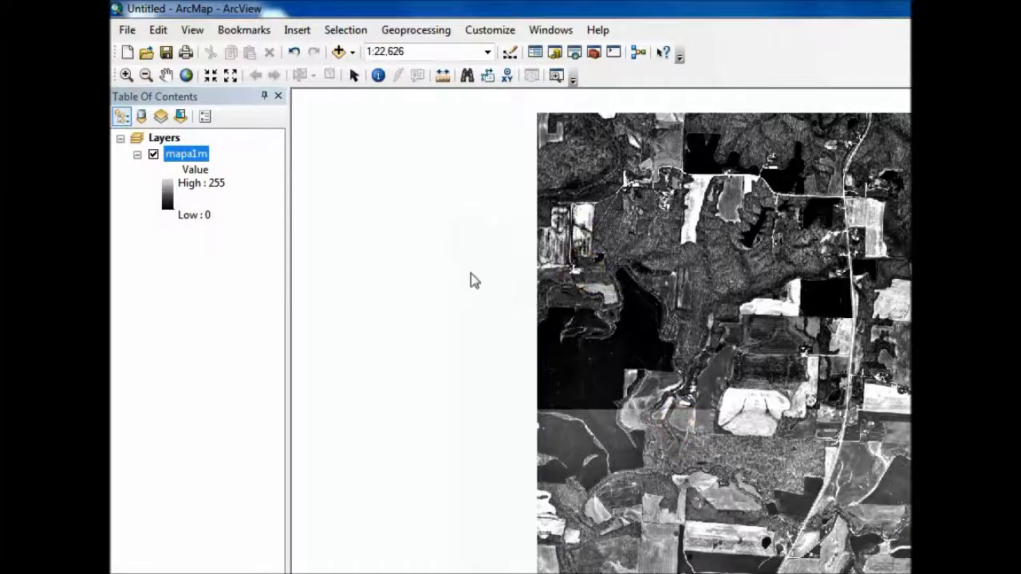
{"action": "left_click", "coordinate": [437, 261]}
{"action": "left_click", "coordinate": [662, 407]}
{"action": "left_click", "coordinate": [798, 305]}
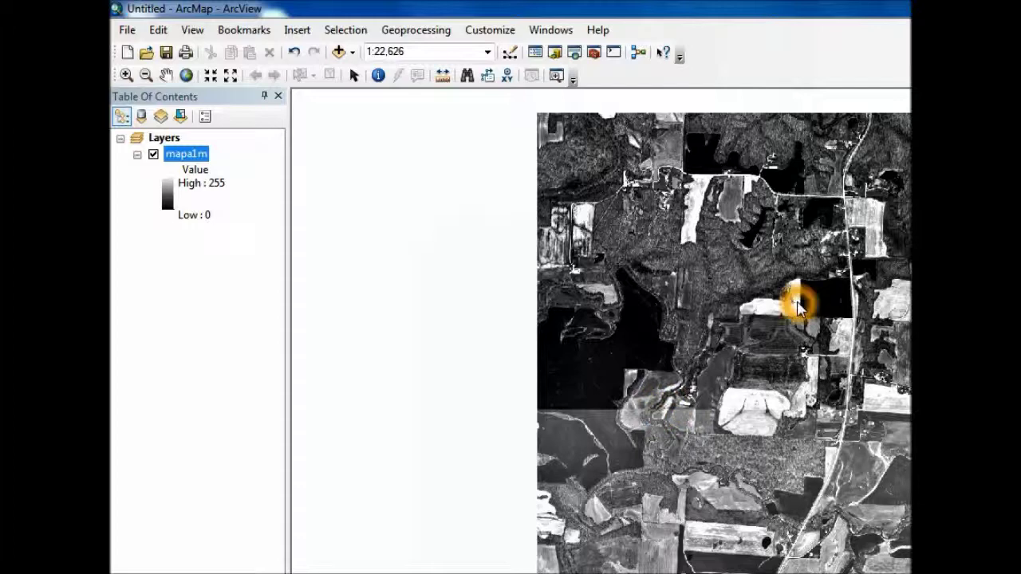
{"action": "left_click", "coordinate": [631, 230]}
{"action": "left_click", "coordinate": [273, 103]}
{"action": "left_click", "coordinate": [331, 58]}
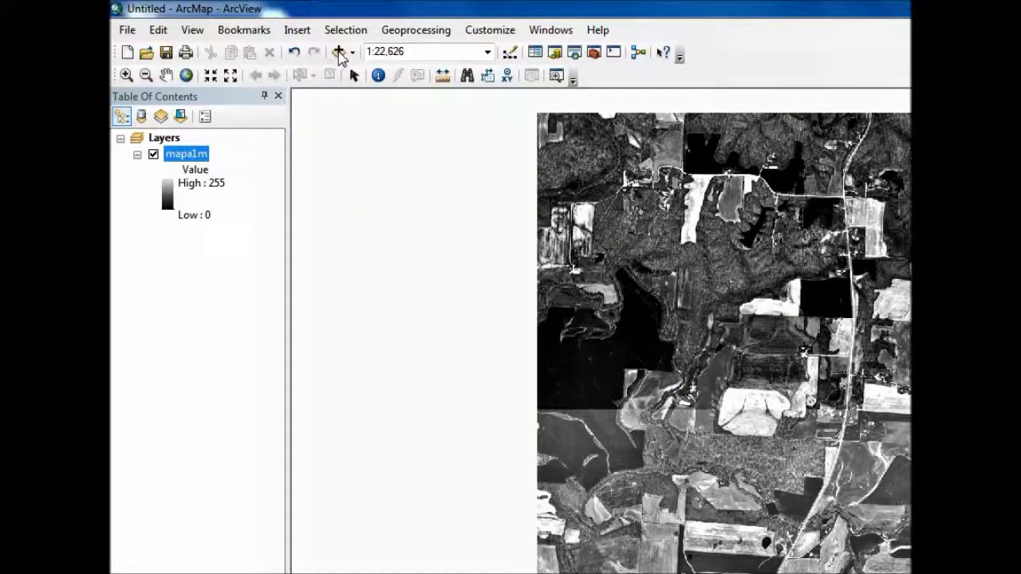
Add the Ma_and_Pa_pond.shp shapefile from the GIS_Class_11 folder to the map.
{"action": "left_click", "coordinate": [339, 52]}
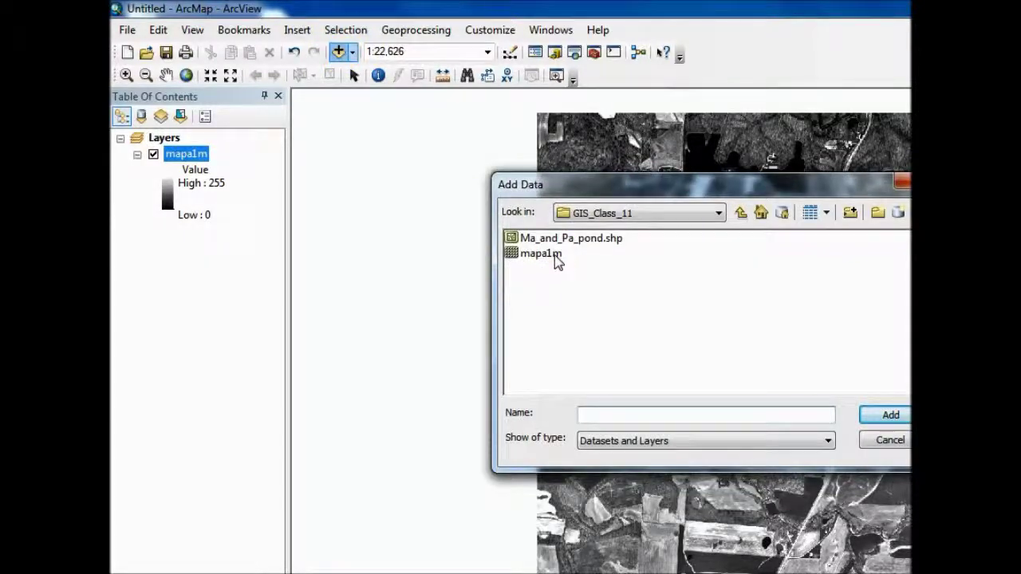
{"action": "left_click", "coordinate": [558, 240]}
{"action": "left_click", "coordinate": [890, 415]}
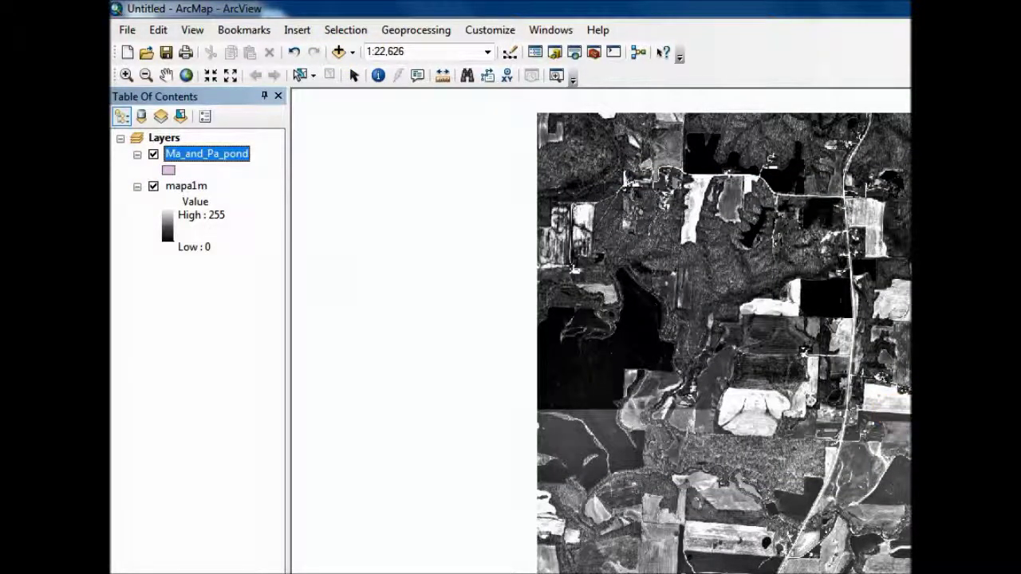
Zoom in on the pond polygon to about 1:2,890 and bring it towards the middle of the map view.
{"action": "left_click", "coordinate": [127, 76]}
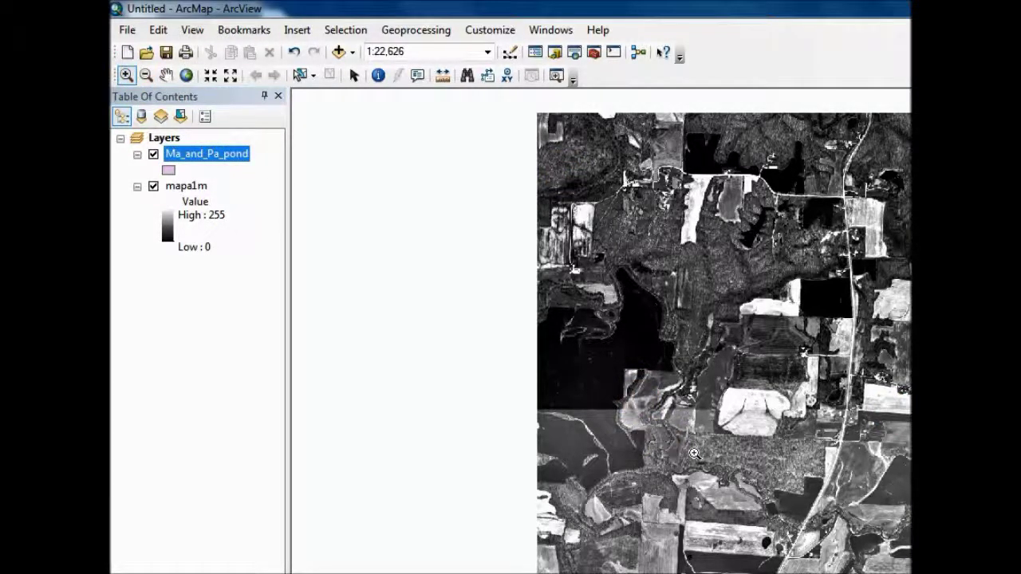
{"action": "left_click", "coordinate": [687, 411]}
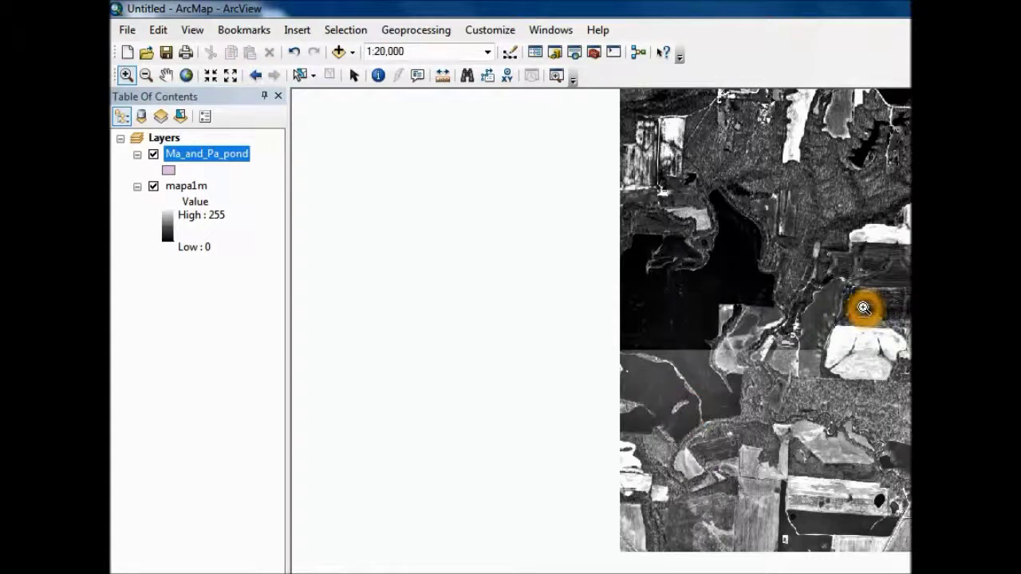
{"action": "left_click", "coordinate": [812, 343]}
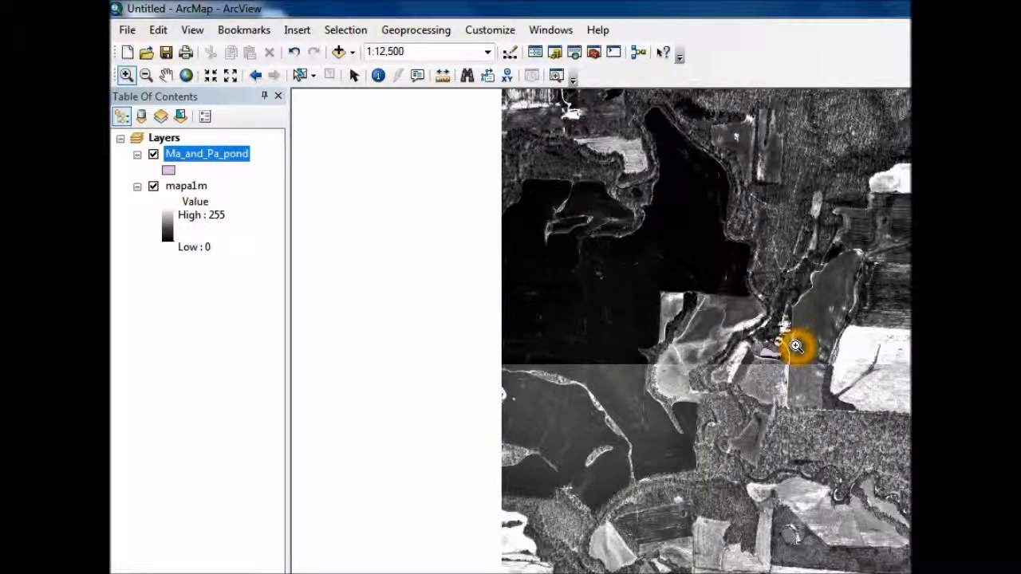
{"action": "left_click", "coordinate": [796, 345]}
{"action": "left_click", "coordinate": [796, 346]}
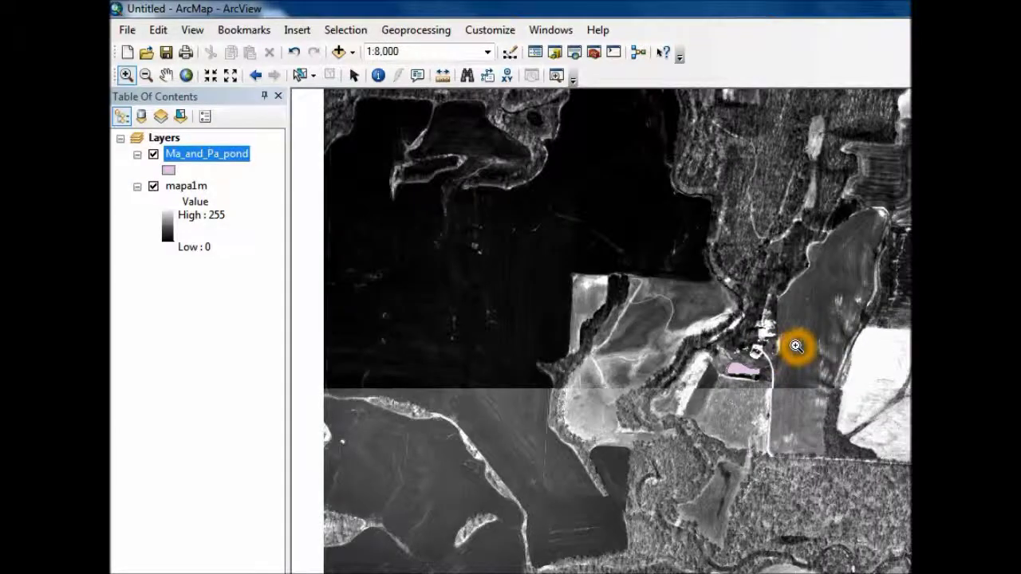
{"action": "left_click", "coordinate": [796, 346]}
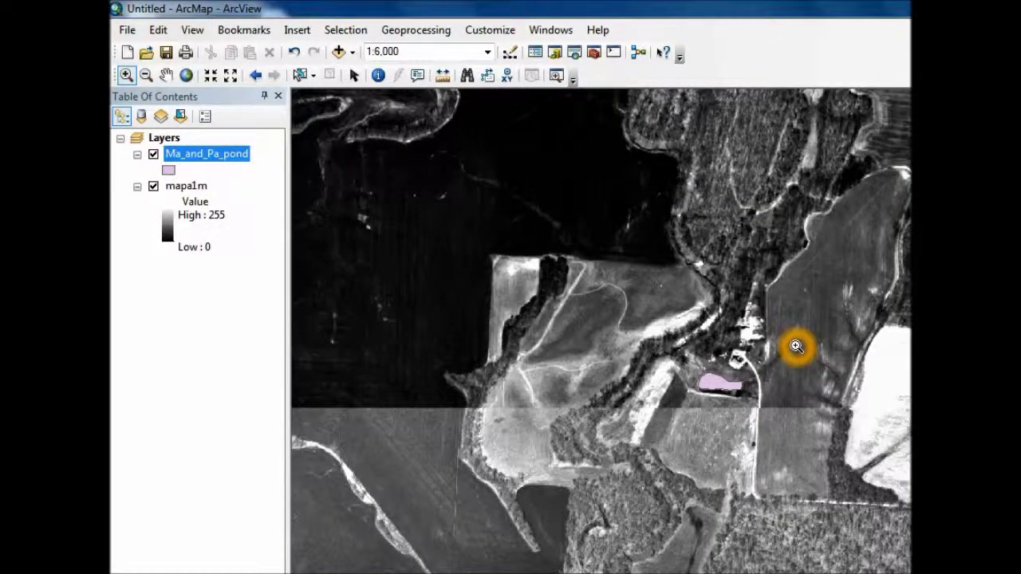
{"action": "left_click_drag", "start_coordinate": [445, 259], "coordinate": [745, 490]}
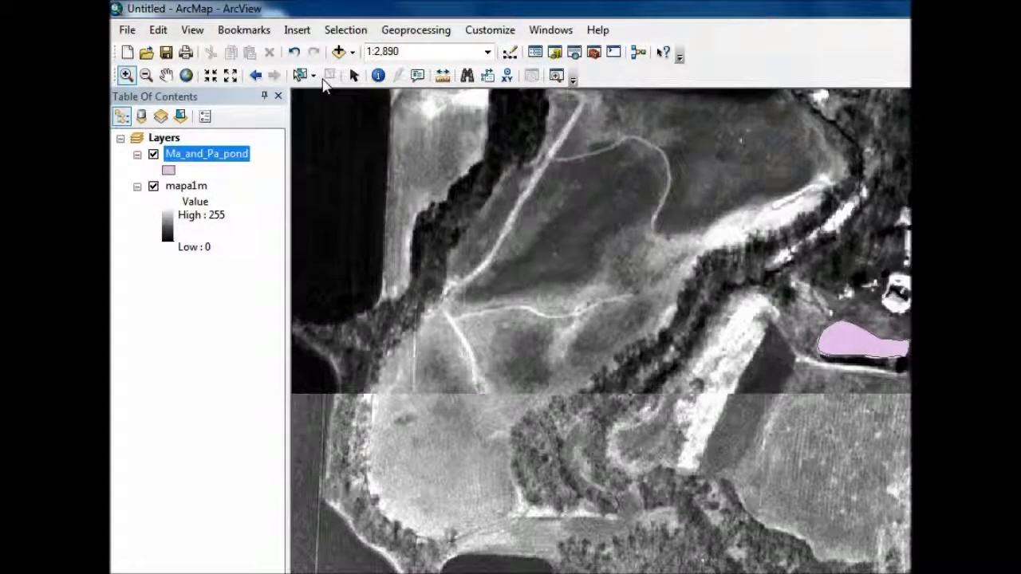
{"action": "left_click", "coordinate": [163, 73]}
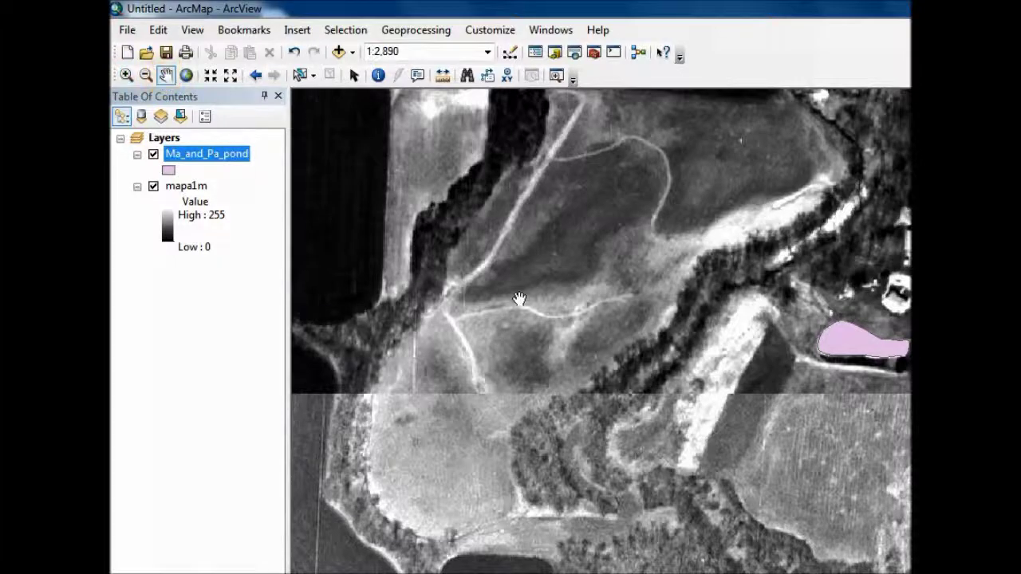
{"action": "left_click_drag", "start_coordinate": [709, 296], "coordinate": [346, 253]}
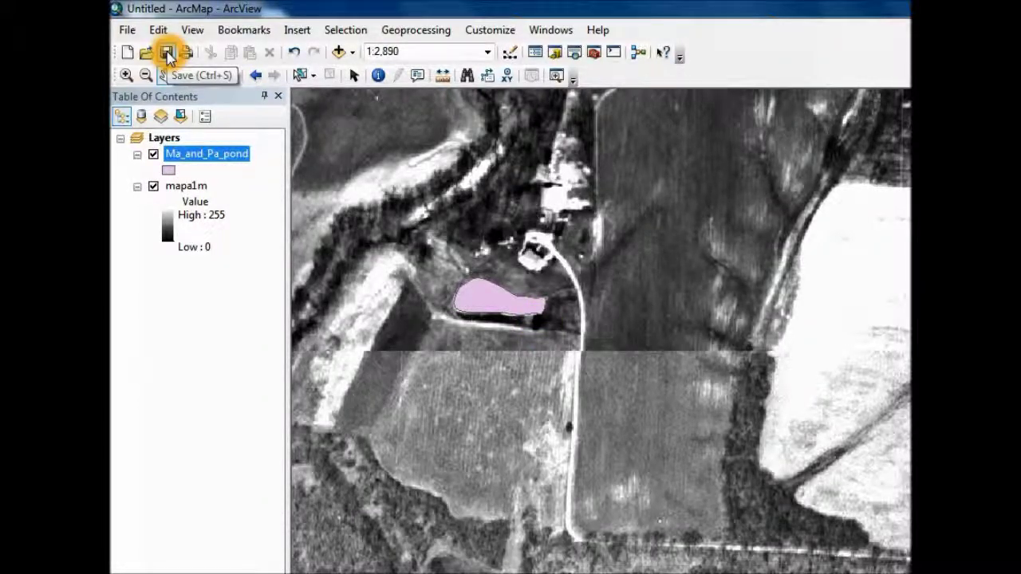
Save the map document as "parents pond example" in the GIS_Class_11 folder inside the GIS folder.
{"action": "left_click", "coordinate": [127, 31]}
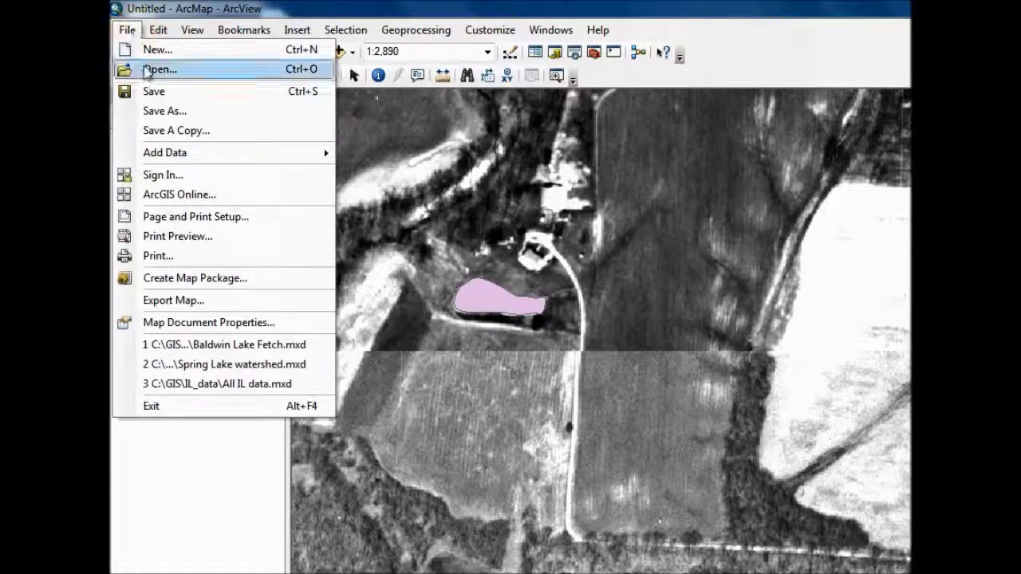
{"action": "left_click", "coordinate": [154, 92]}
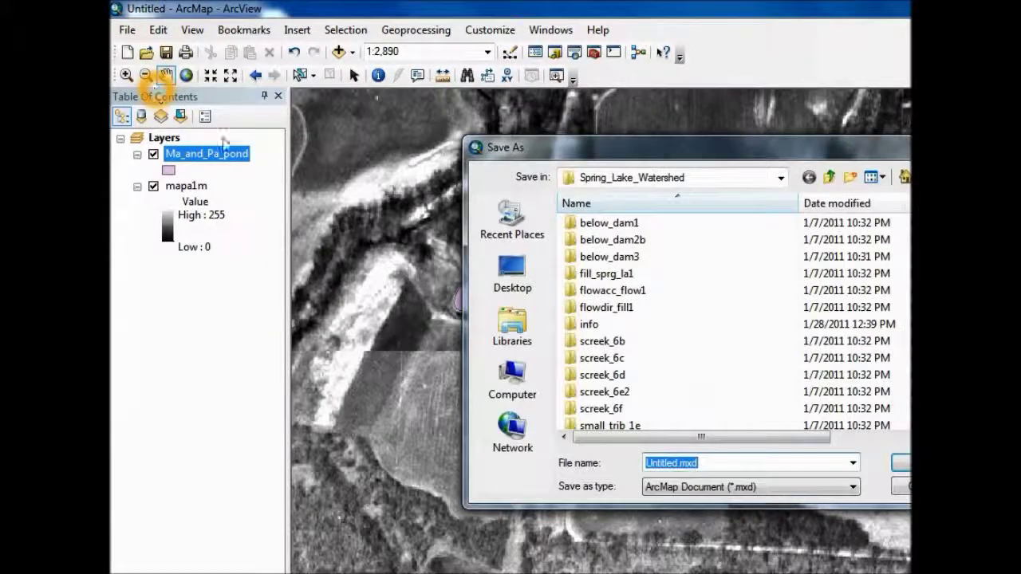
{"action": "left_click", "coordinate": [829, 177]}
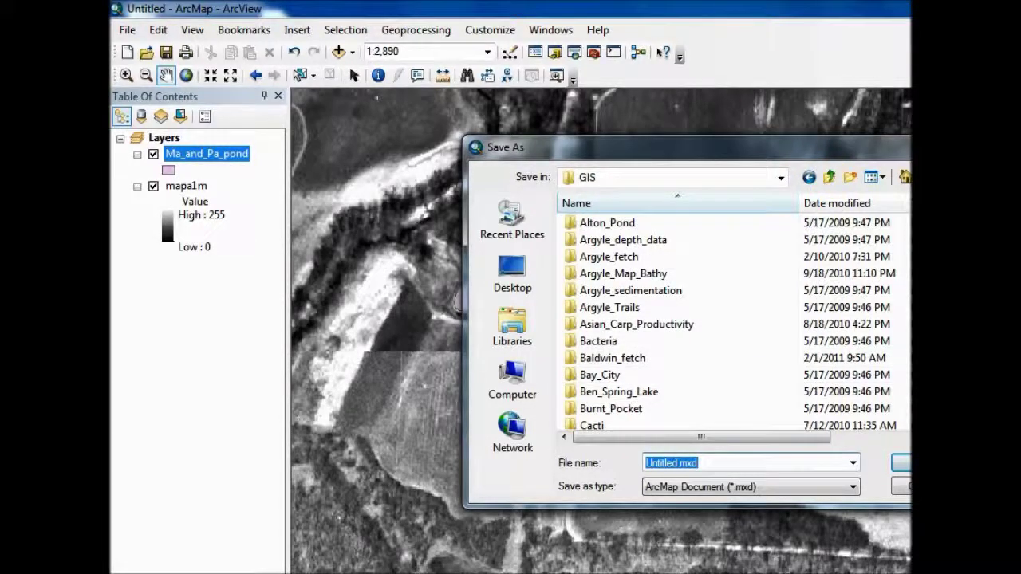
{"action": "scroll", "coordinate": [678, 319], "scroll_direction": "down", "scroll_amount": 15}
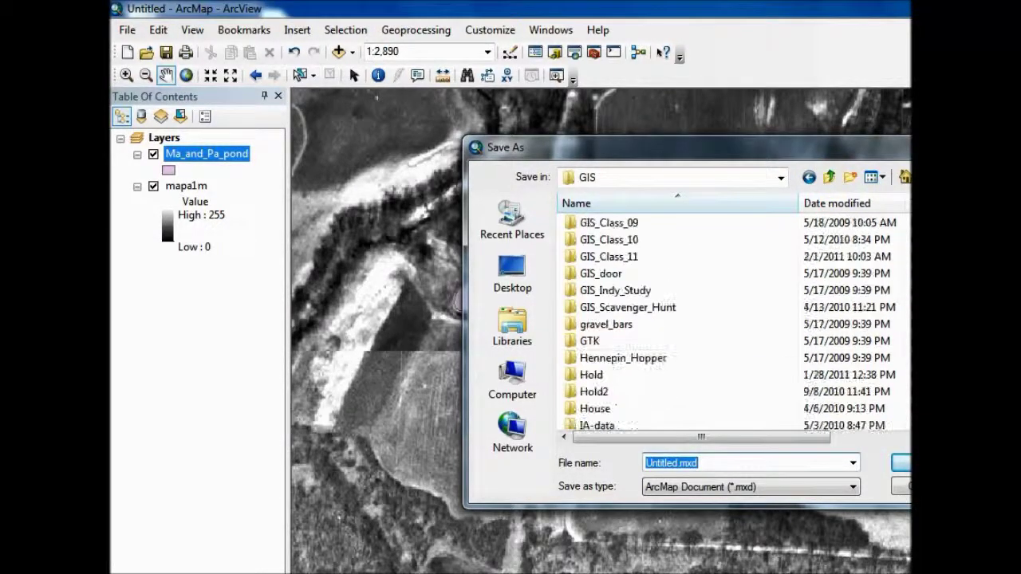
{"action": "double_click", "coordinate": [610, 257]}
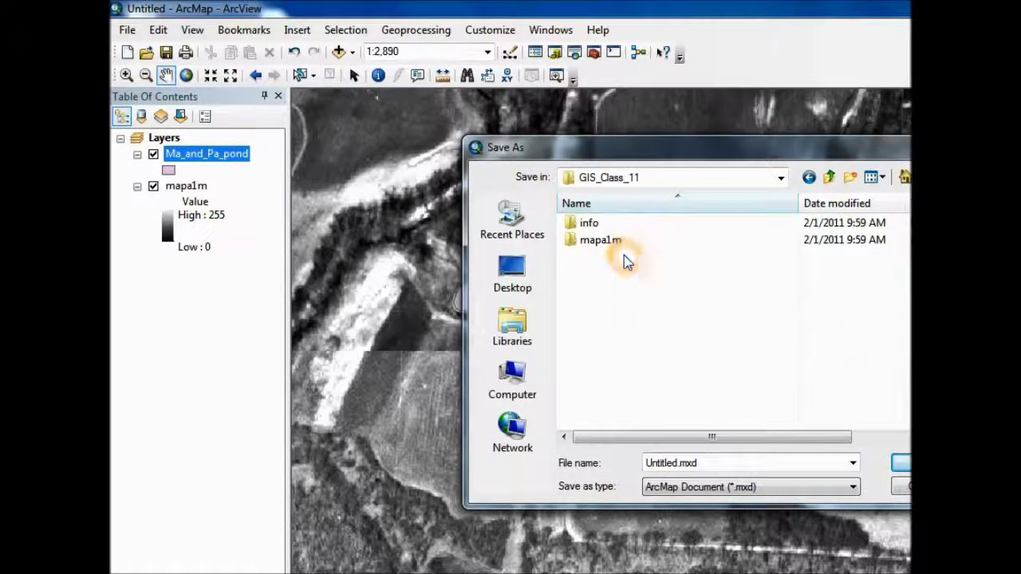
{"action": "double_click", "coordinate": [715, 463]}
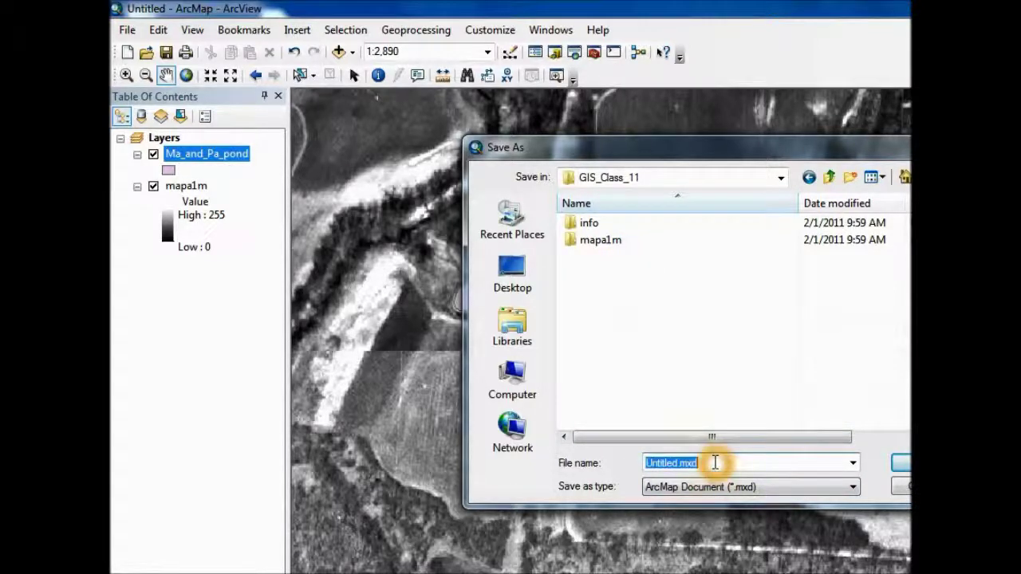
{"action": "type", "text": "parents pond"}
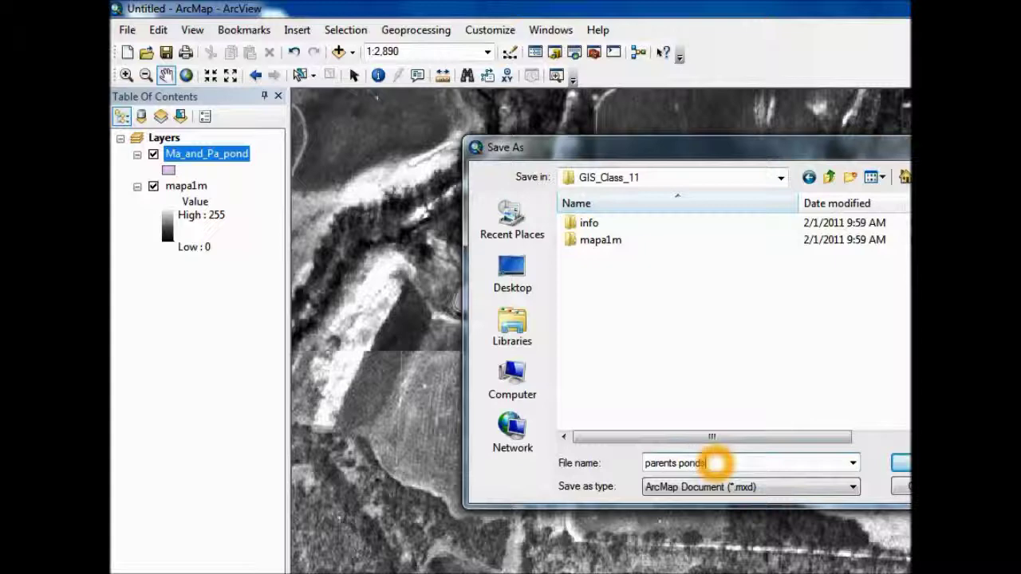
{"action": "type", "text": " example"}
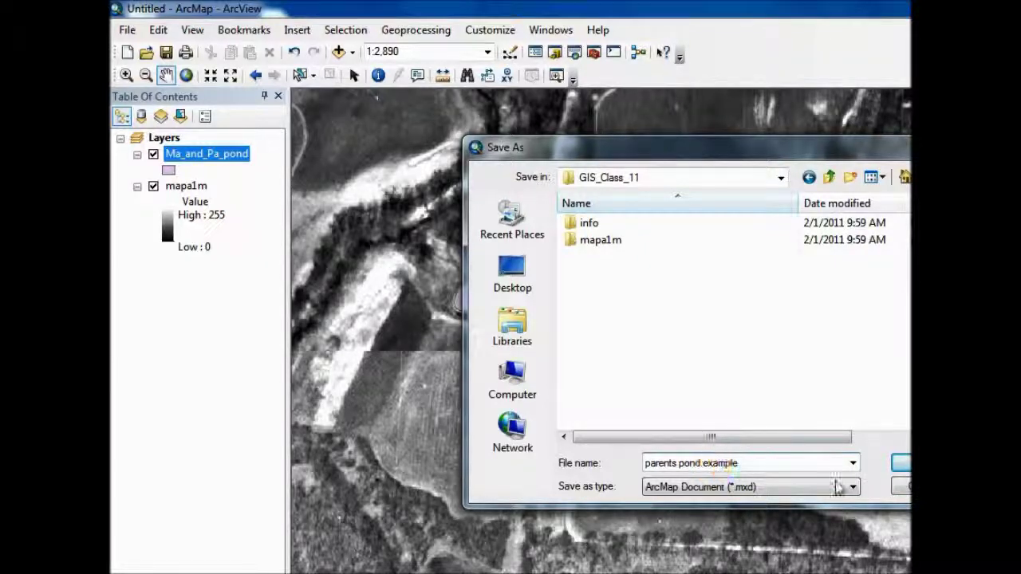
{"action": "left_click", "coordinate": [901, 465]}
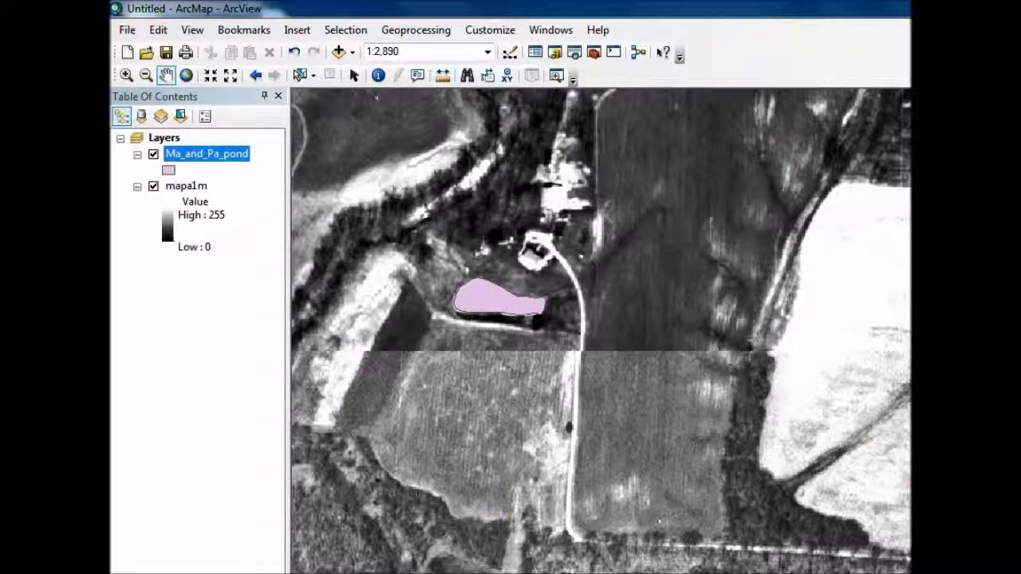
Switch to Windows Explorer and open the GIS_Class_11 folder inside C:\GIS.
{"action": "left_click", "coordinate": [244, 573]}
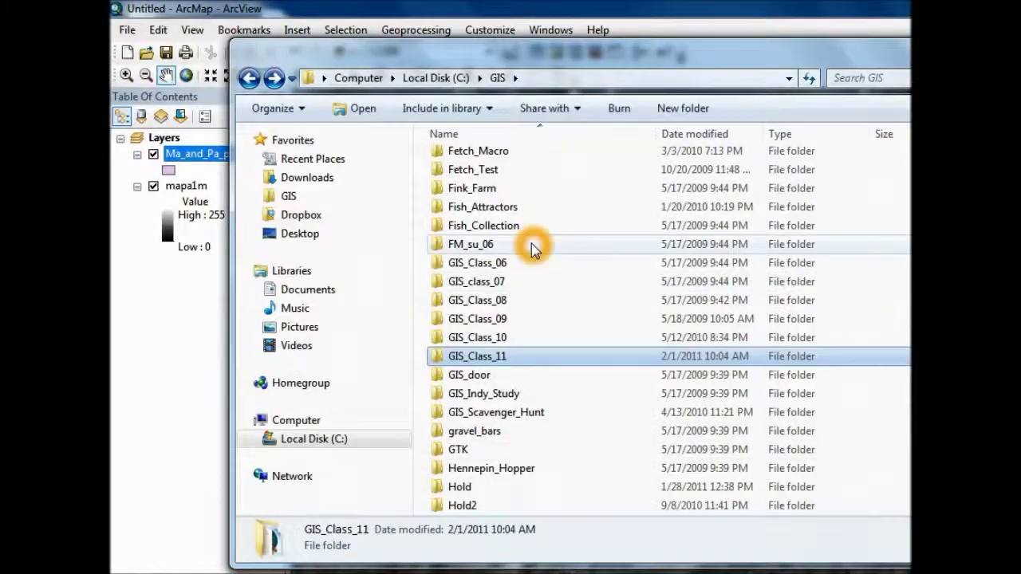
{"action": "left_click_drag", "start_coordinate": [503, 51], "coordinate": [412, 43]}
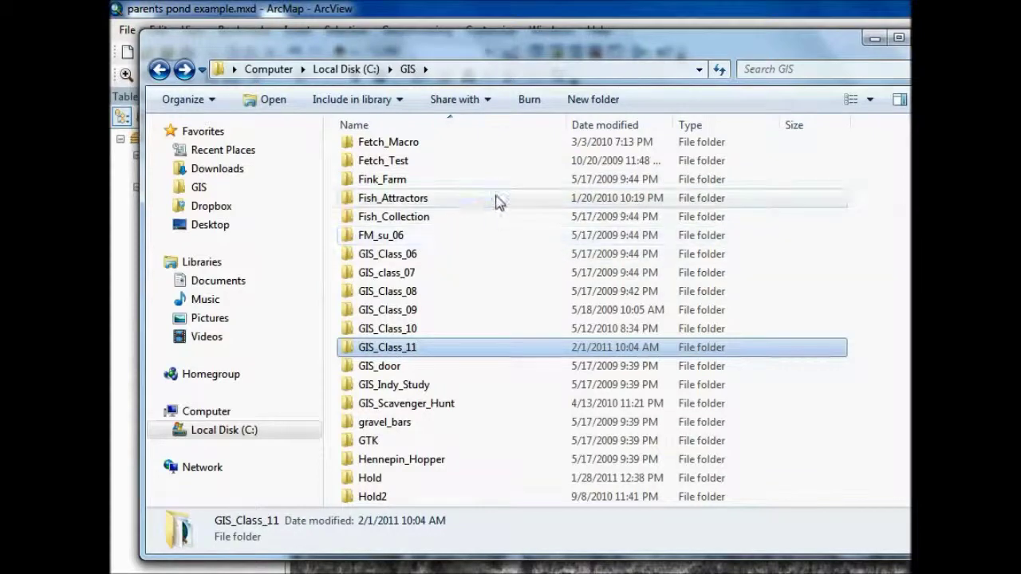
{"action": "left_click", "coordinate": [398, 351]}
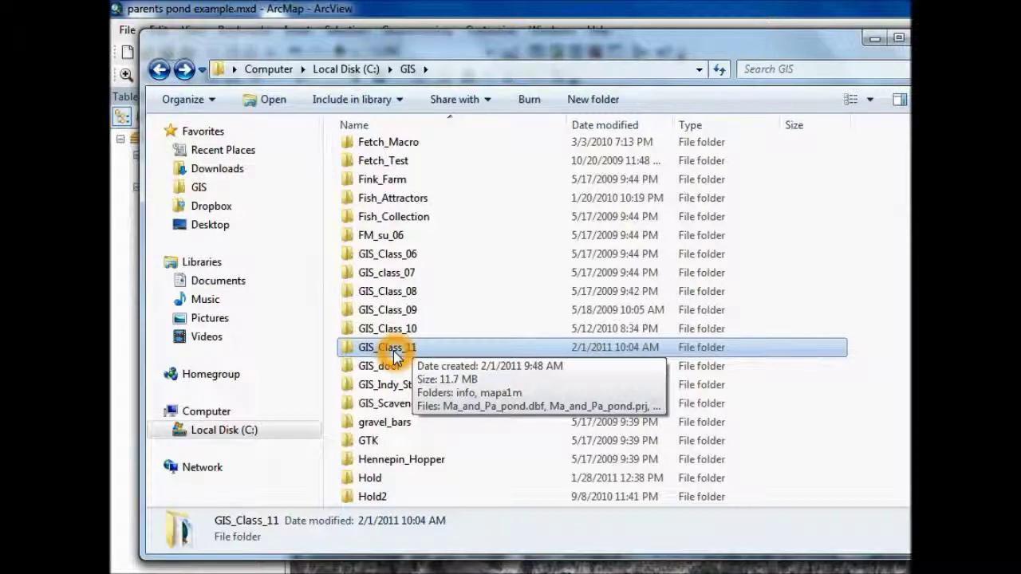
{"action": "double_click", "coordinate": [394, 353]}
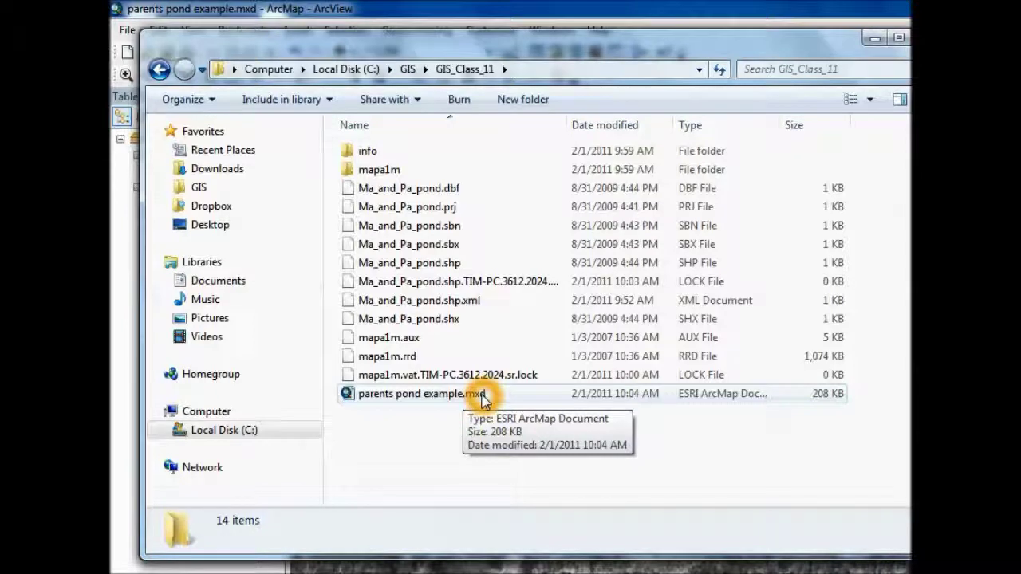
Compare the saved parents pond example.mxd and the data files in the folder with the map's layer list.
{"action": "left_click", "coordinate": [416, 401]}
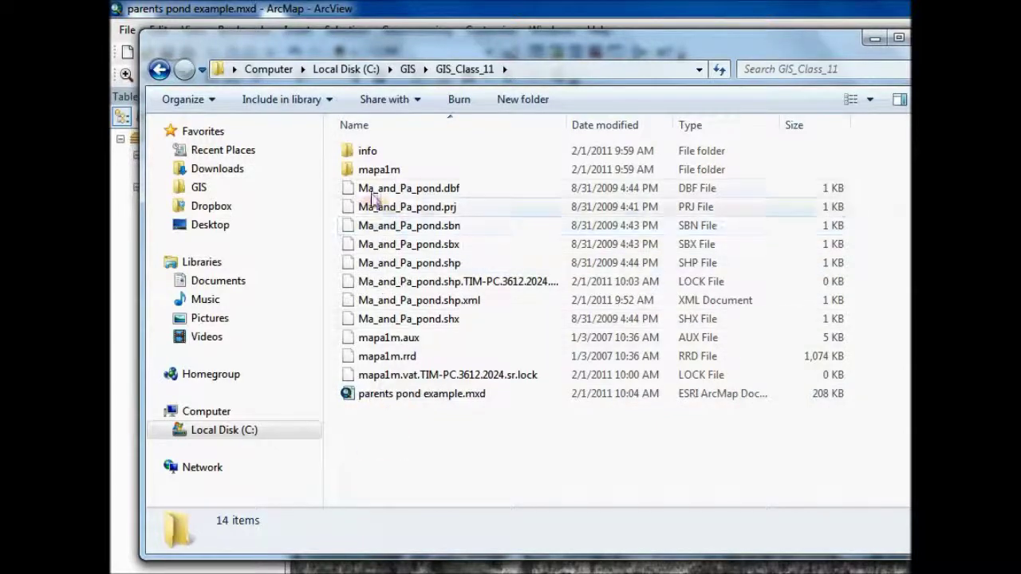
{"action": "left_click", "coordinate": [428, 394]}
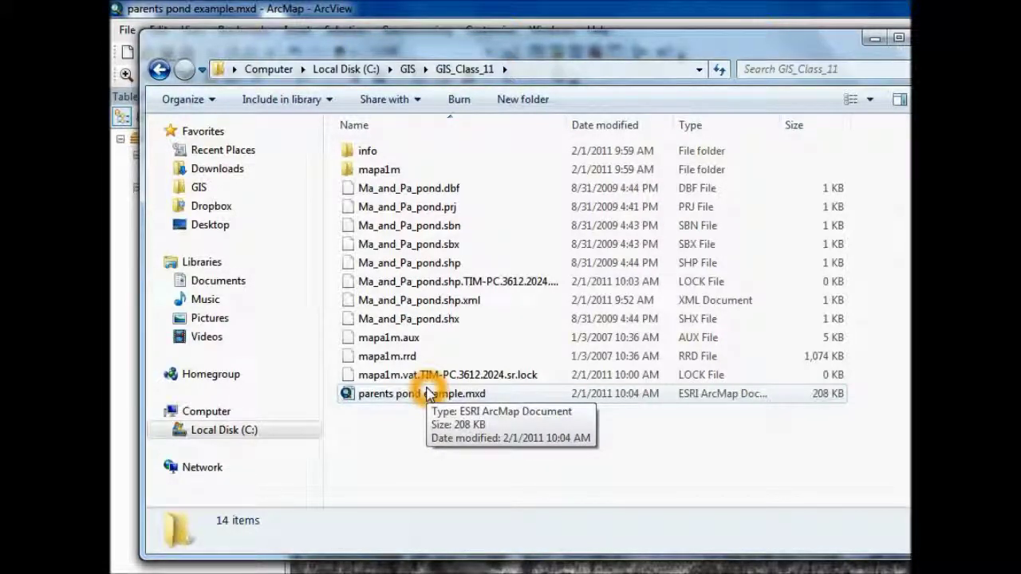
{"action": "left_click_drag", "start_coordinate": [399, 53], "coordinate": [540, 67]}
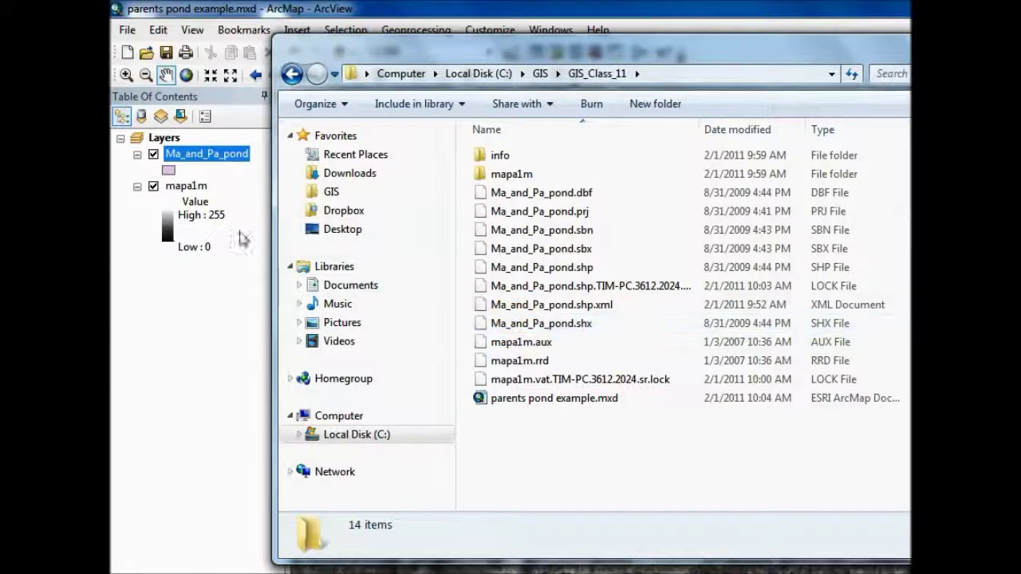
{"action": "left_click", "coordinate": [215, 157]}
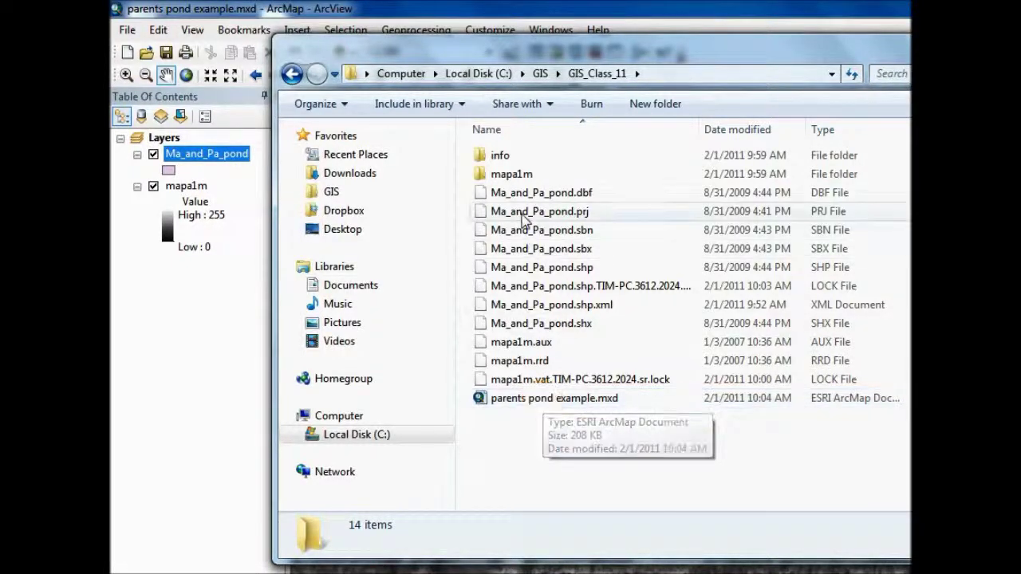
{"action": "left_click", "coordinate": [507, 401]}
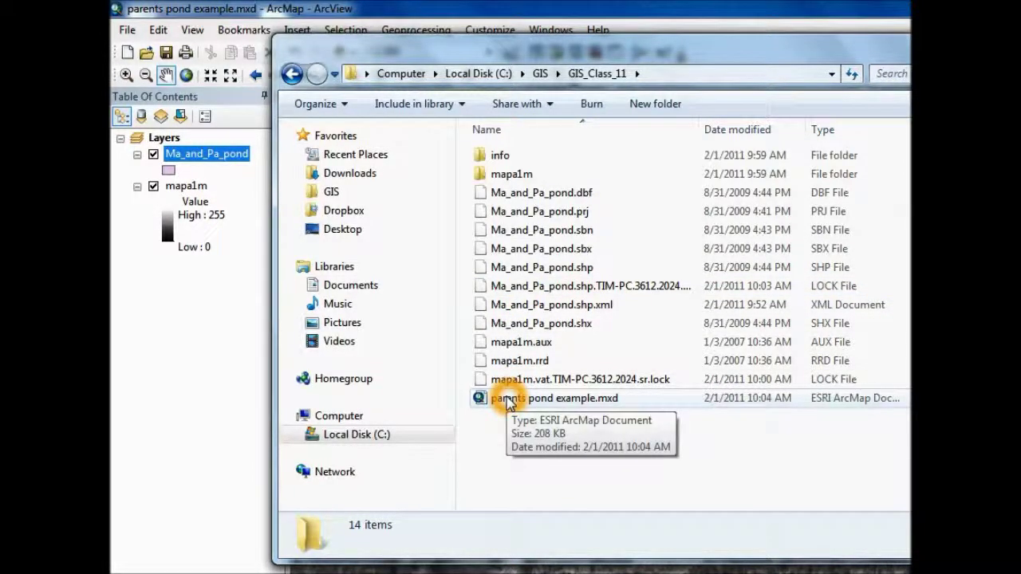
Switch back to ArcMap and start saving a copy of the map document as an ArcMap 9.3 Document (*.mxd).
{"action": "left_click", "coordinate": [556, 7]}
{"action": "left_click", "coordinate": [427, 210]}
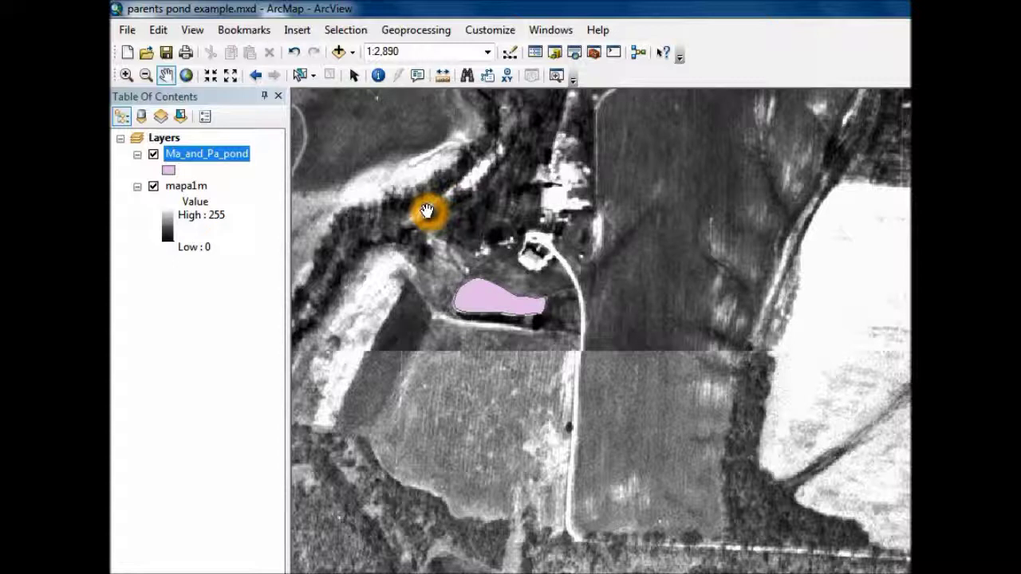
{"action": "left_click", "coordinate": [128, 30]}
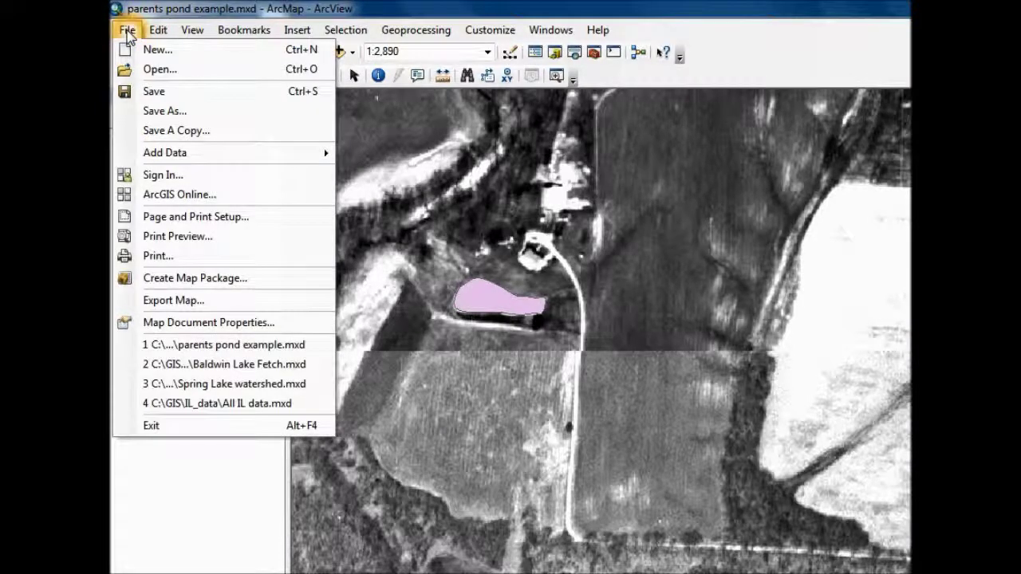
{"action": "left_click", "coordinate": [176, 133]}
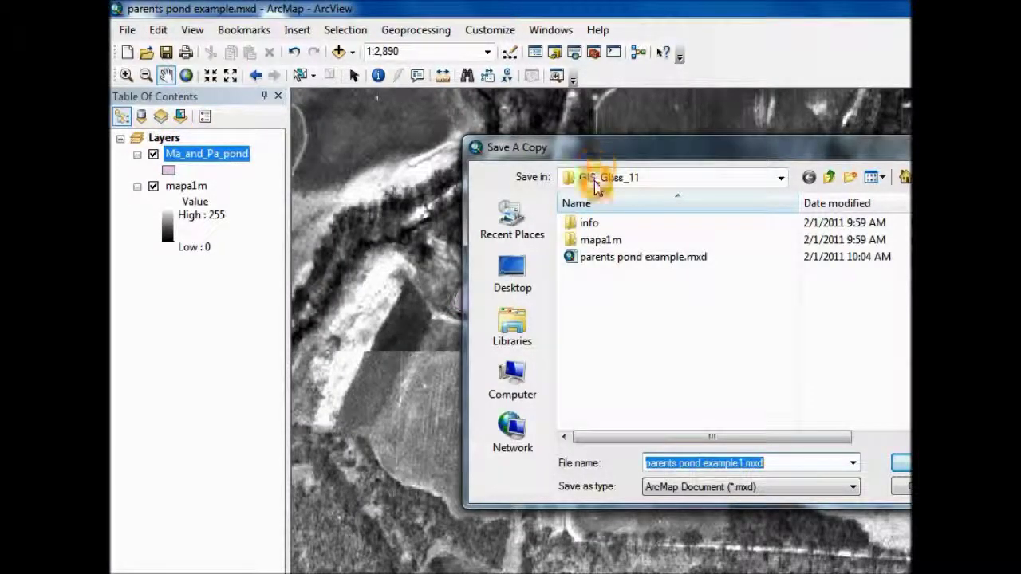
{"action": "left_click", "coordinate": [725, 489]}
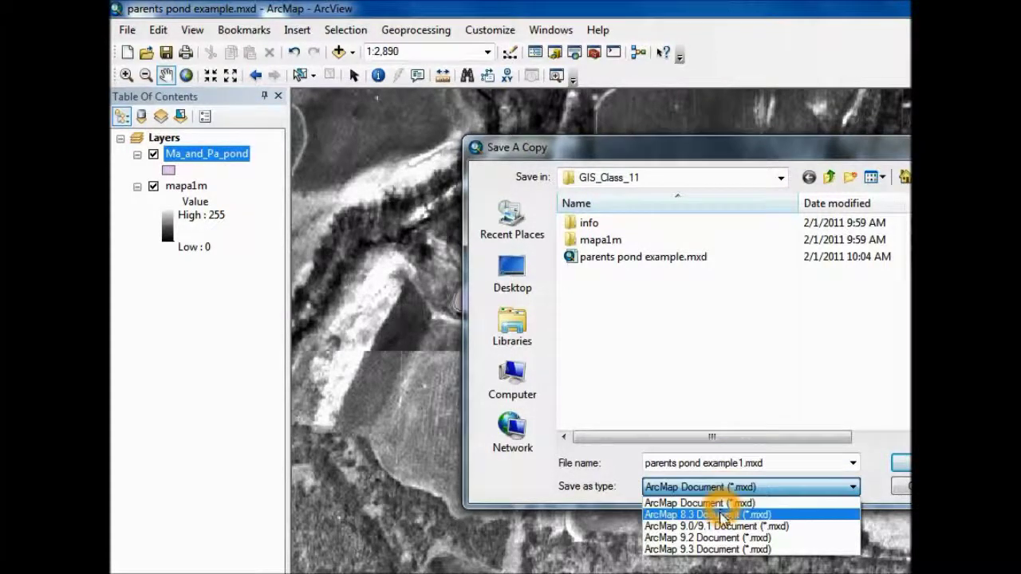
{"action": "left_click", "coordinate": [723, 549]}
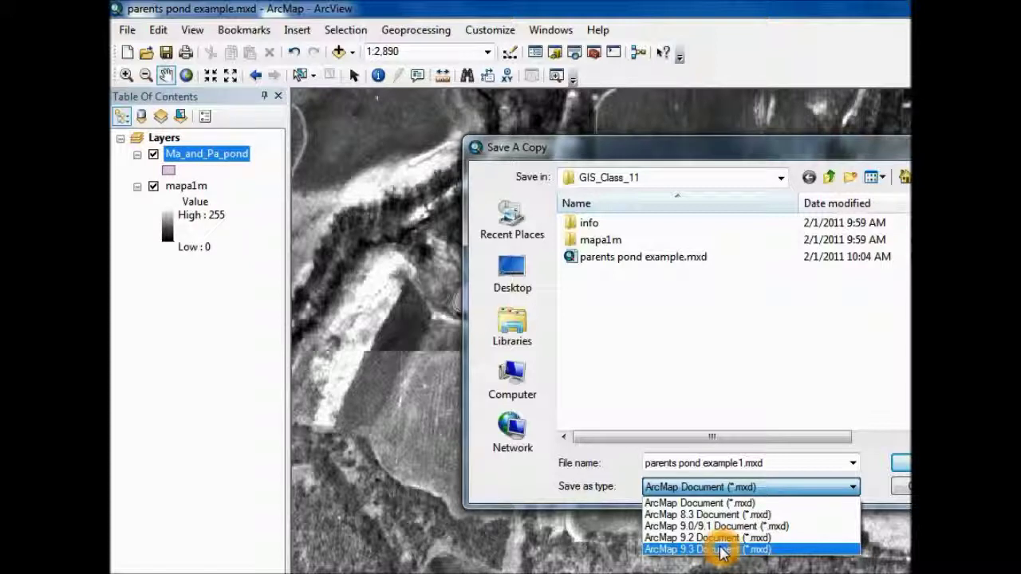
{"action": "left_click", "coordinate": [722, 549]}
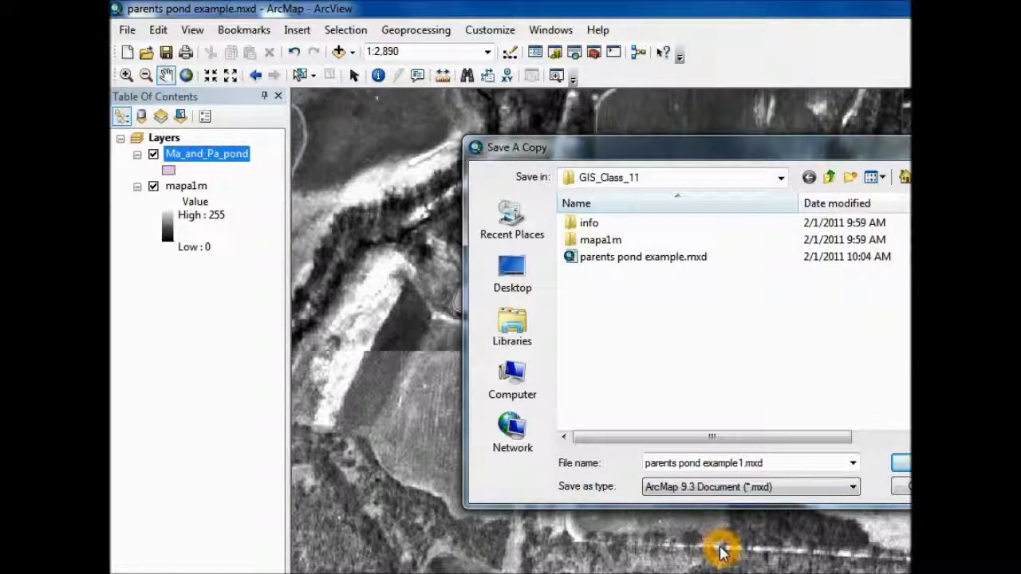
Name the copy "parents pond example1 9_3.mxd" and save it in the GIS_Class_11 folder.
{"action": "left_click", "coordinate": [740, 463]}
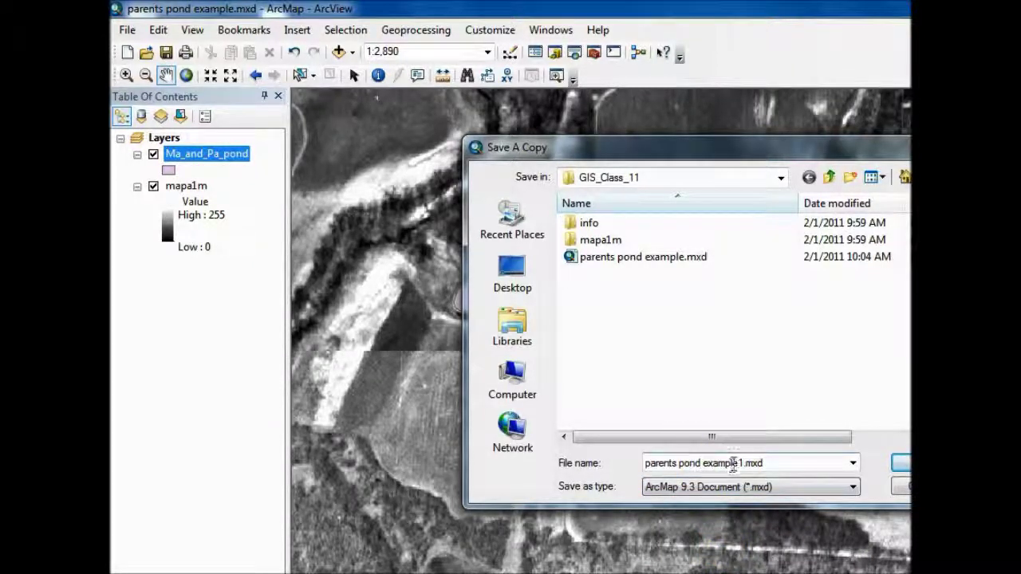
{"action": "left_click", "coordinate": [743, 462]}
{"action": "double_click", "coordinate": [743, 463]}
{"action": "left_click", "coordinate": [743, 463]}
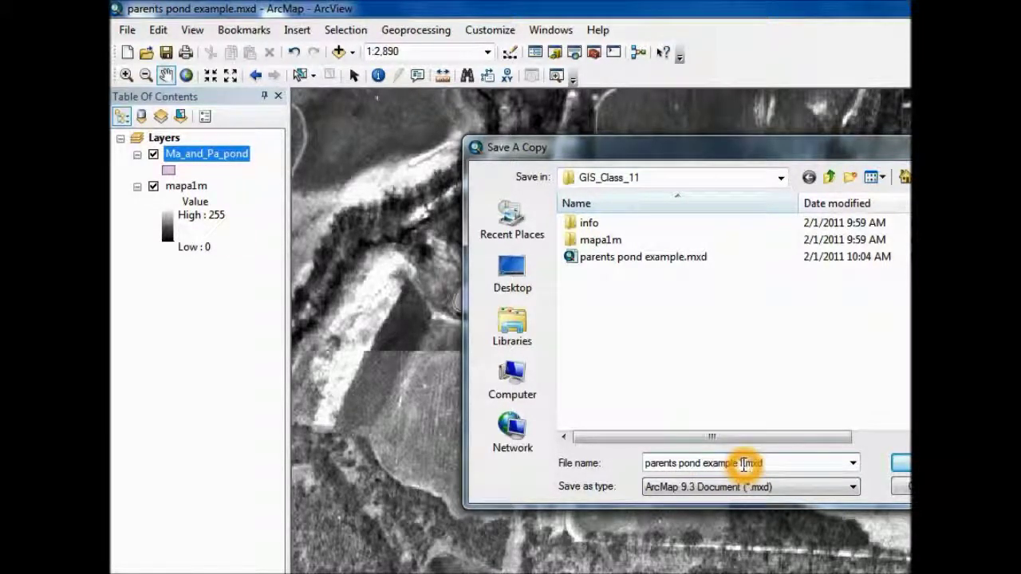
{"action": "type", "text": "("}
{"action": "type", "text": "9."}
{"action": "type", "text": "3"}
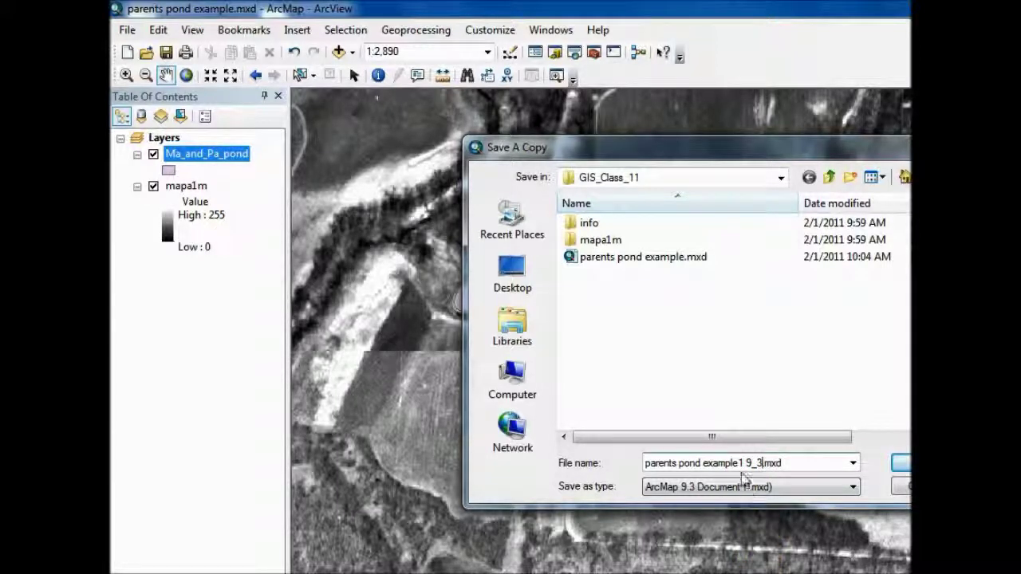
{"action": "left_click", "coordinate": [756, 464]}
{"action": "key", "text": "BackSpace"}
{"action": "type", "text": "_"}
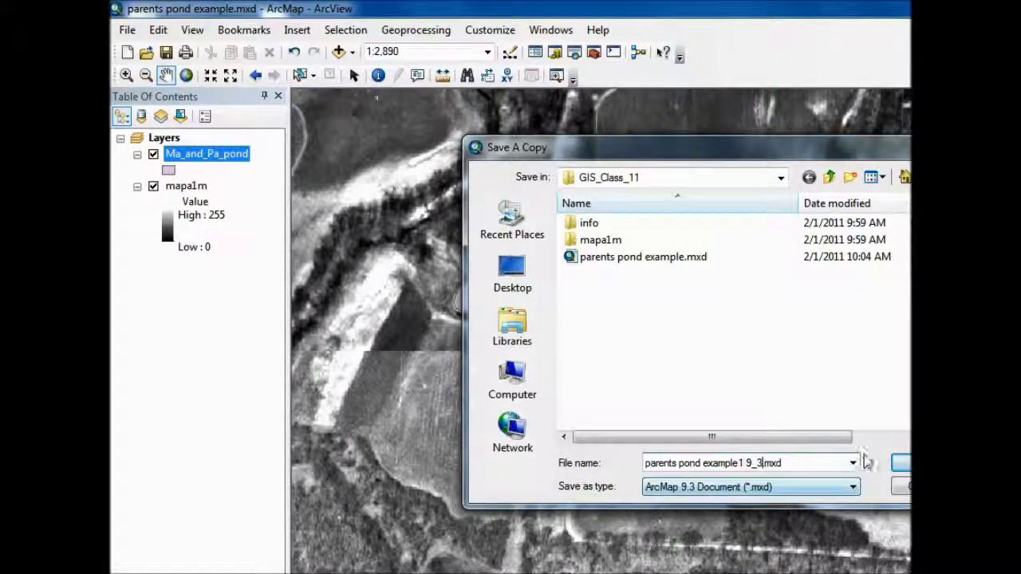
{"action": "left_click", "coordinate": [901, 462]}
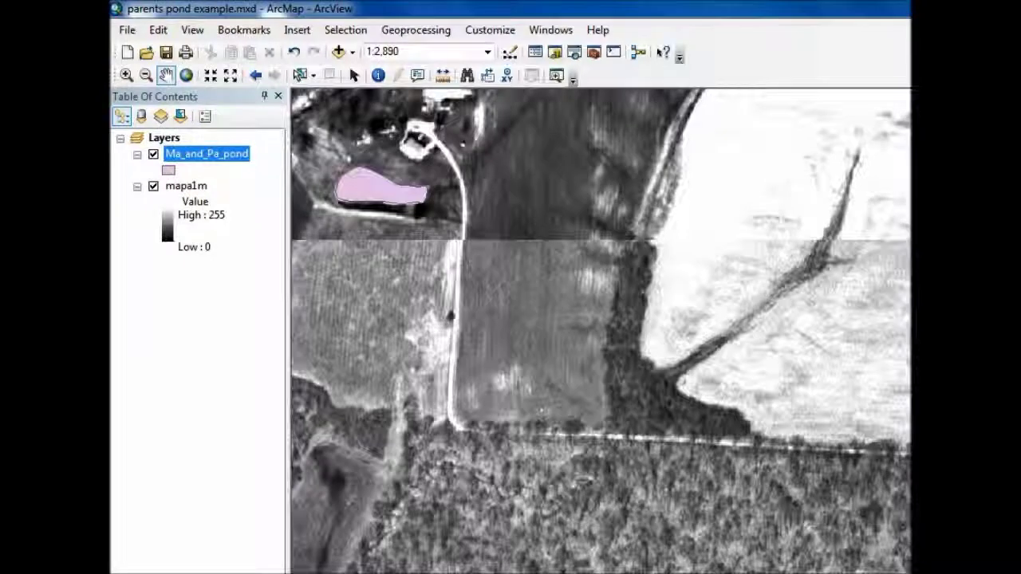
Switch to Windows Explorer, check the 9_3 copy in GIS_Class_11, and move the window so the file sizes can be compared.
{"action": "key", "text": "alt+Tab"}
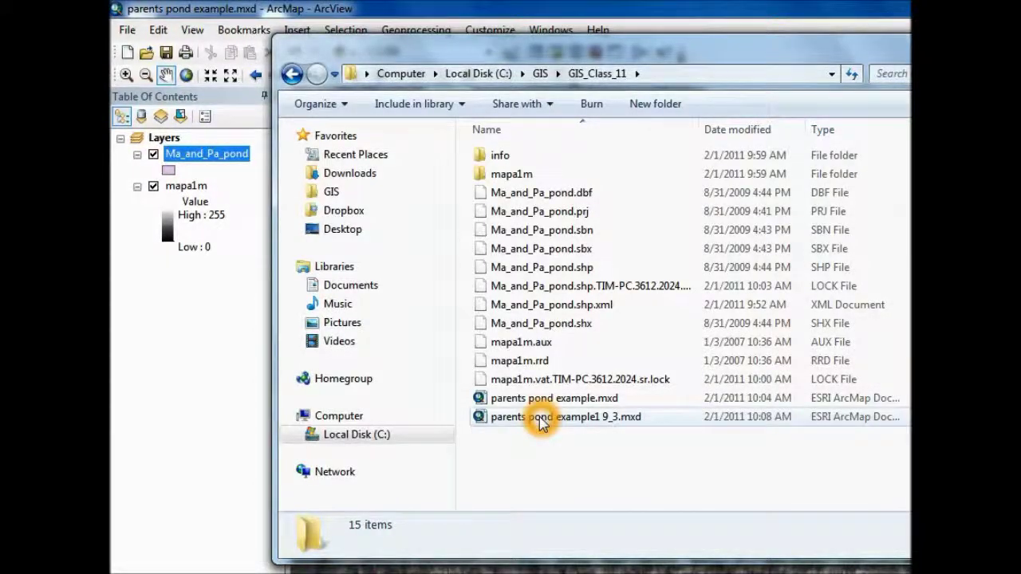
{"action": "left_click", "coordinate": [611, 415]}
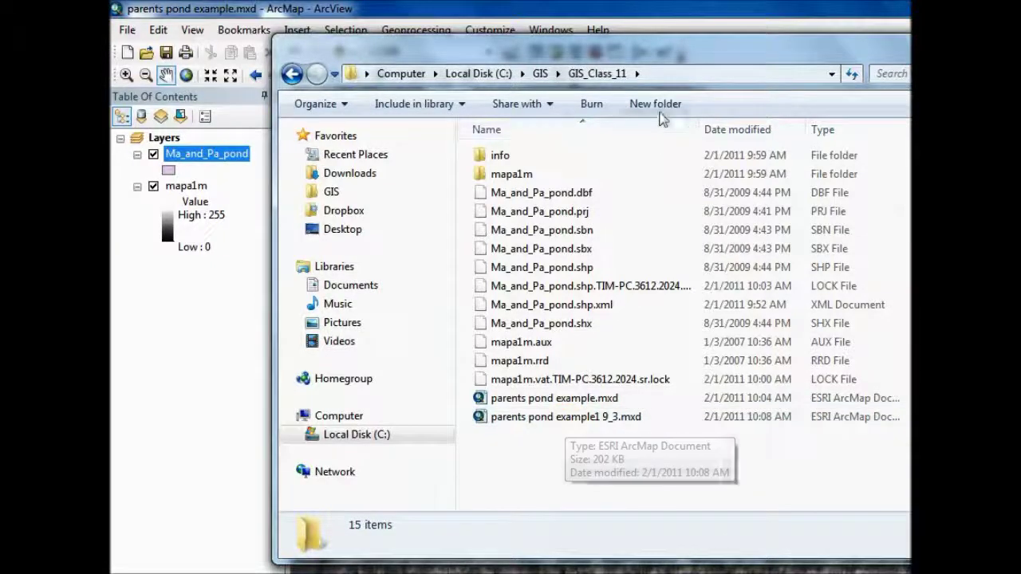
{"action": "left_click_drag", "start_coordinate": [659, 50], "coordinate": [520, 54]}
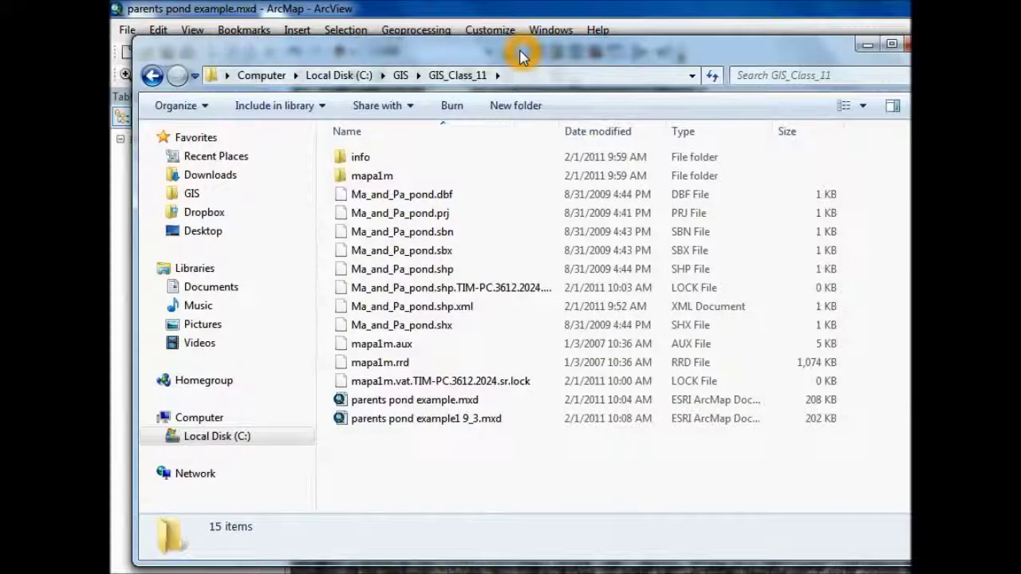